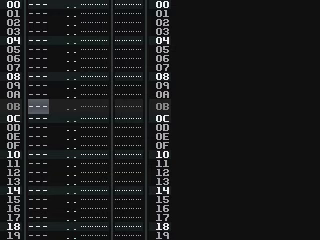
- Move the edit position back up toward row 00 of the pattern
{"action": "left_click", "coordinate": [41, 87]}
{"action": "left_click", "coordinate": [41, 87]}
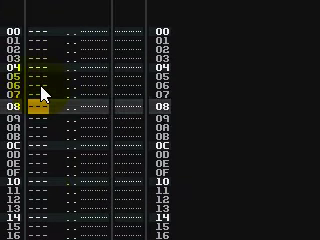
{"action": "scroll", "coordinate": [41, 93], "scroll_direction": "up", "scroll_amount": 6}
{"action": "scroll", "coordinate": [41, 93], "scroll_direction": "up", "scroll_amount": 2}
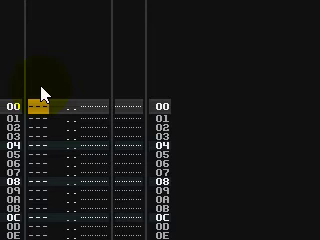
{"action": "scroll", "coordinate": [41, 93], "scroll_direction": "down", "scroll_amount": 2}
{"action": "scroll", "coordinate": [41, 93], "scroll_direction": "up", "scroll_amount": 2}
- Show the drum sample's waveform and place a marker just after the first big hit
{"action": "left_click", "coordinate": [41, 94]}
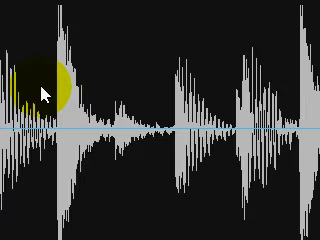
{"action": "left_click", "coordinate": [85, 135]}
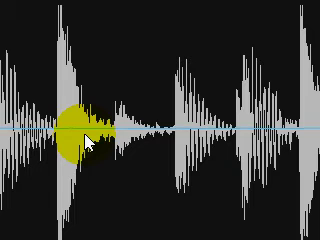
{"action": "scroll", "coordinate": [88, 143], "scroll_direction": "up", "scroll_amount": 1}
{"action": "scroll", "coordinate": [88, 143], "scroll_direction": "up", "scroll_amount": 6}
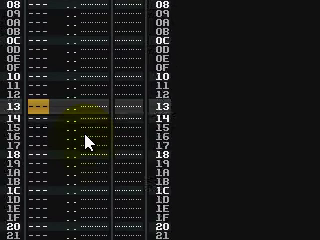
{"action": "scroll", "coordinate": [88, 143], "scroll_direction": "up", "scroll_amount": 6}
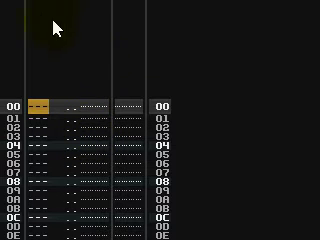
{"action": "left_click", "coordinate": [60, 107]}
{"action": "key", "text": "Down"}
{"action": "key", "text": "Down"}
{"action": "key", "text": "Down"}
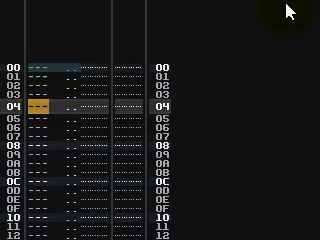
{"action": "key", "text": "Up"}
{"action": "key", "text": "Up"}
{"action": "key", "text": "Up"}
{"action": "key", "text": "Up"}
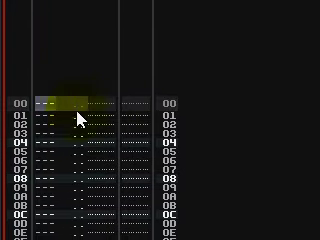
- Fill the first track with C-400 notes from row 00 down to row 1F
{"action": "left_click", "coordinate": [45, 103]}
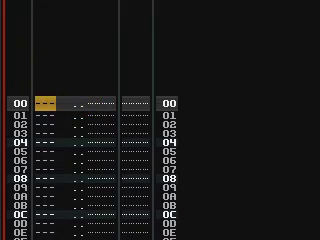
{"action": "key", "text": "z"}
{"action": "key", "text": "z"}
{"action": "key", "text": "z"}
{"action": "key", "text": "z"}
{"action": "key", "text": "z"}
{"action": "key", "text": "z"}
{"action": "key", "text": "z"}
{"action": "key", "text": "z"}
{"action": "key", "text": "z"}
{"action": "key", "text": "z"}
{"action": "key", "text": "z"}
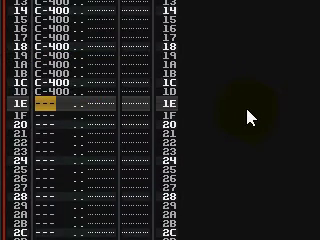
{"action": "key", "text": "Up"}
{"action": "key", "text": "Up"}
{"action": "key", "text": "Up"}
{"action": "key", "text": "Up"}
{"action": "key", "text": "Up"}
{"action": "key", "text": "Up"}
{"action": "key", "text": "Up"}
{"action": "key", "text": "Up"}
{"action": "key", "text": "Up"}
{"action": "key", "text": "Down"}
{"action": "key", "text": "Down"}
{"action": "key", "text": "Down"}
{"action": "key", "text": "Down"}
{"action": "key", "text": "z"}
- Delete the extra note at row 20 and check the notes down the track
{"action": "key", "text": "Up"}
{"action": "key", "text": "Delete"}
{"action": "key", "text": "Up"}
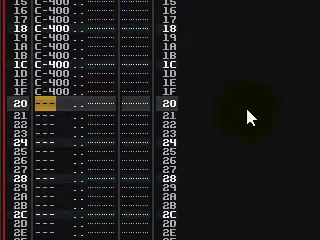
{"action": "key", "text": "Up"}
{"action": "key", "text": "Up"}
{"action": "key", "text": "Up"}
{"action": "key", "text": "Up"}
{"action": "key", "text": "Up"}
{"action": "key", "text": "Up"}
{"action": "key", "text": "Down"}
{"action": "key", "text": "Down"}
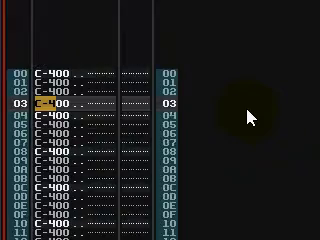
{"action": "key", "text": "Down"}
{"action": "key", "text": "Down"}
{"action": "key", "text": "Down"}
{"action": "key", "text": "Up"}
{"action": "key", "text": "Up"}
{"action": "key", "text": "Up"}
{"action": "key", "text": "Down"}
{"action": "key", "text": "Down"}
{"action": "key", "text": "Down"}
- Play the pattern and follow the C-4 notes during playback
{"action": "key", "text": "space"}
{"action": "key", "text": "Down"}
{"action": "key", "text": "Down"}
{"action": "key", "text": "Down"}
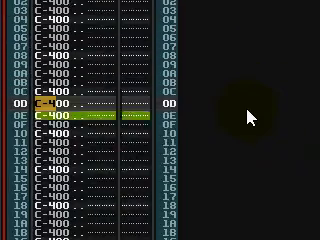
{"action": "key", "text": "Down"}
{"action": "key", "text": "Down"}
{"action": "key", "text": "Down"}
{"action": "key", "text": "Down"}
{"action": "key", "text": "Down"}
{"action": "key", "text": "Up"}
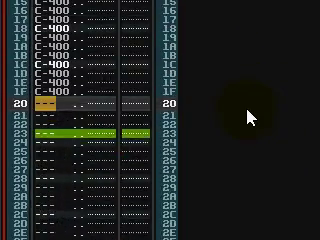
{"action": "key", "text": "Up"}
{"action": "key", "text": "Up"}
{"action": "key", "text": "Up"}
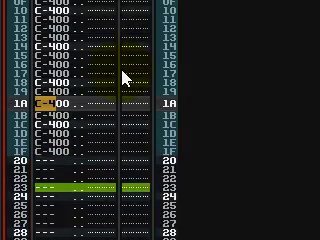
{"action": "key", "text": "Down"}
{"action": "key", "text": "Up"}
{"action": "key", "text": "Up"}
{"action": "key", "text": "Up"}
{"action": "key", "text": "Up"}
{"action": "key", "text": "Up"}
{"action": "key", "text": "Up"}
{"action": "key", "text": "Down"}
{"action": "key", "text": "Down"}
{"action": "key", "text": "Down"}
{"action": "key", "text": "Down"}
{"action": "key", "text": "Down"}
{"action": "key", "text": "Down"}
{"action": "key", "text": "Up"}
{"action": "key", "text": "Up"}
{"action": "key", "text": "Up"}
{"action": "key", "text": "Up"}
{"action": "key", "text": "Up"}
{"action": "key", "text": "Up"}
{"action": "key", "text": "Up"}
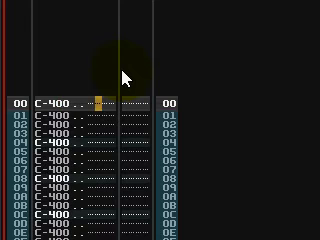
{"action": "type", "text": "0900"}
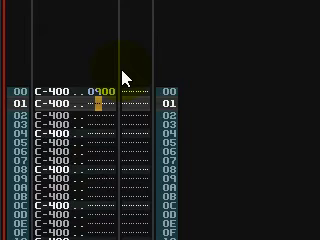
- Enter a 09F8 sample-offset command in row 1F's effect column
{"action": "key", "text": "Up"}
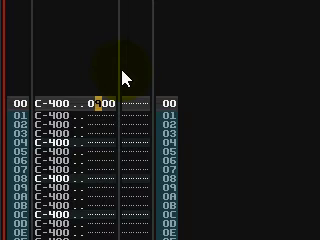
{"action": "key", "text": "Left"}
{"action": "type", "text": "9"}
{"action": "key", "text": "Down"}
{"action": "key", "text": "Down"}
{"action": "key", "text": "Down"}
{"action": "key", "text": "Down"}
{"action": "key", "text": "Down"}
{"action": "key", "text": "Down"}
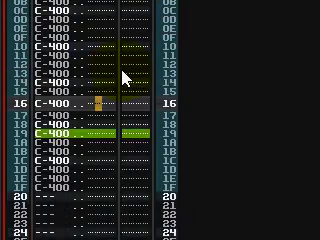
{"action": "key", "text": "Down"}
{"action": "key", "text": "Down"}
{"action": "key", "text": "Down"}
{"action": "key", "text": "Down"}
{"action": "key", "text": "Down"}
{"action": "key", "text": "Down"}
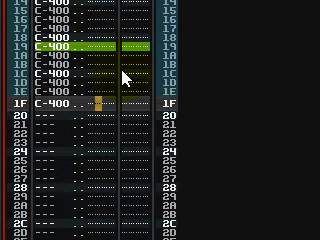
{"action": "type", "text": "900"}
{"action": "key", "text": "Up"}
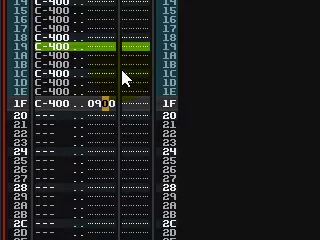
{"action": "type", "text": "f"}
{"action": "key", "text": "Up"}
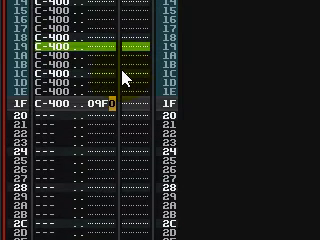
{"action": "type", "text": "8"}
{"action": "key", "text": "Up"}
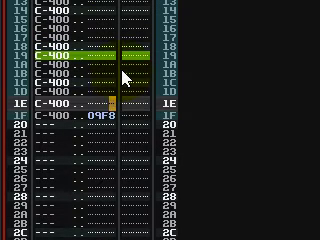
- Start a block selection upward from row 1F, then return the cursor to row 1F
{"action": "key", "text": "Up"}
{"action": "key", "text": "Left"}
{"action": "key", "text": "Down"}
{"action": "key", "text": "Up"}
{"action": "key", "text": "shift+Down"}
{"action": "key", "text": "shift+Up"}
{"action": "key", "text": "shift+Up"}
{"action": "key", "text": "shift+Up"}
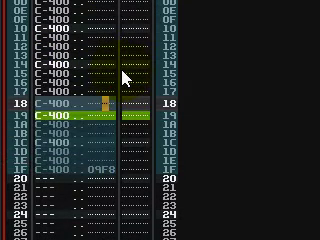
{"action": "key", "text": "Page_Up"}
{"action": "key", "text": "Page_Up"}
{"action": "key", "text": "Down"}
{"action": "key", "text": "Down"}
{"action": "key", "text": "Page_Down"}
{"action": "key", "text": "Page_Down"}
{"action": "key", "text": "Up"}
{"action": "key", "text": "Up"}
{"action": "key", "text": "Up"}
{"action": "key", "text": "Up"}
{"action": "key", "text": "Down"}
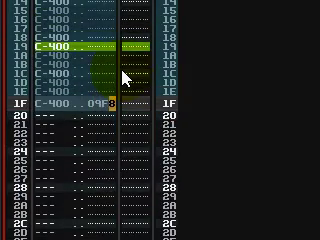
{"action": "key", "text": "Up"}
{"action": "key", "text": "Up"}
{"action": "key", "text": "Up"}
{"action": "key", "text": "Up"}
{"action": "key", "text": "Up"}
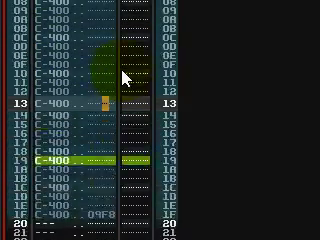
- Select the effect column from row 1F to 00 and interpolate offsets 0900–09F8
{"action": "key", "text": "Down"}
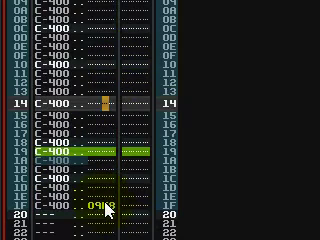
{"action": "left_click_drag", "start_coordinate": [102, 210], "coordinate": [100, 31]}
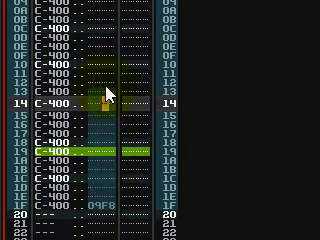
{"action": "scroll", "coordinate": [100, 31], "scroll_direction": "up", "scroll_amount": 7}
{"action": "scroll", "coordinate": [100, 31], "scroll_direction": "up", "scroll_amount": 2}
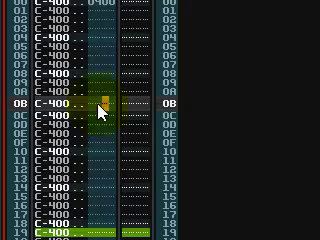
{"action": "scroll", "coordinate": [100, 113], "scroll_direction": "down", "scroll_amount": 6}
{"action": "scroll", "coordinate": [100, 113], "scroll_direction": "up", "scroll_amount": 2}
{"action": "scroll", "coordinate": [100, 113], "scroll_direction": "up", "scroll_amount": 6}
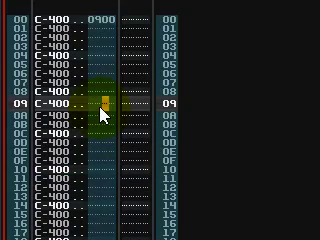
{"action": "scroll", "coordinate": [100, 113], "scroll_direction": "down", "scroll_amount": 8}
{"action": "scroll", "coordinate": [115, 135], "scroll_direction": "down", "scroll_amount": 8}
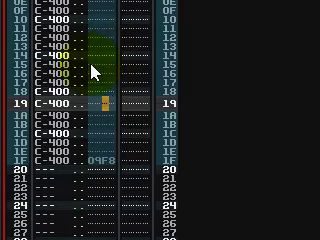
{"action": "scroll", "coordinate": [100, 68], "scroll_direction": "up", "scroll_amount": 8}
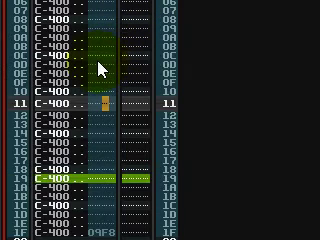
{"action": "key", "text": "ctrl+g"}
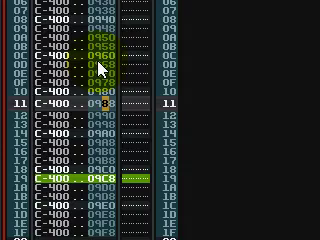
{"action": "key", "text": "Up"}
{"action": "key", "text": "Page_Up"}
{"action": "key", "text": "Down"}
{"action": "key", "text": "Down"}
{"action": "key", "text": "Down"}
{"action": "key", "text": "Down"}
{"action": "key", "text": "Down"}
{"action": "key", "text": "Down"}
{"action": "key", "text": "Down"}
{"action": "key", "text": "Down"}
{"action": "key", "text": "Down"}
{"action": "key", "text": "Down"}
{"action": "key", "text": "Down"}
{"action": "key", "text": "Down"}
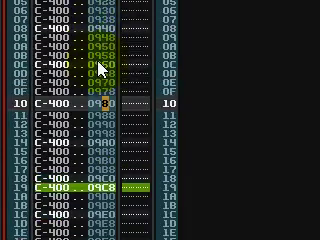
{"action": "key", "text": "Down"}
{"action": "key", "text": "Down"}
{"action": "key", "text": "Down"}
{"action": "key", "text": "Down"}
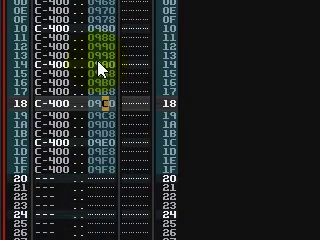
{"action": "key", "text": "Up"}
{"action": "key", "text": "Up"}
{"action": "key", "text": "Up"}
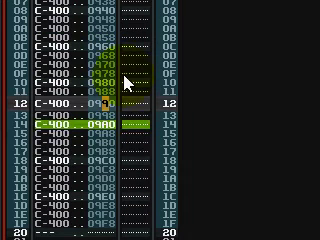
{"action": "scroll", "coordinate": [127, 83], "scroll_direction": "up", "scroll_amount": 4}
{"action": "scroll", "coordinate": [127, 83], "scroll_direction": "up", "scroll_amount": 1}
{"action": "scroll", "coordinate": [127, 83], "scroll_direction": "up", "scroll_amount": 6}
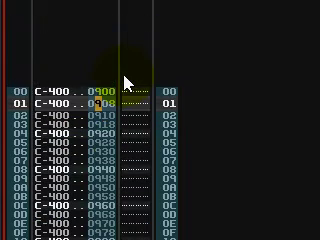
{"action": "scroll", "coordinate": [127, 83], "scroll_direction": "up", "scroll_amount": 1}
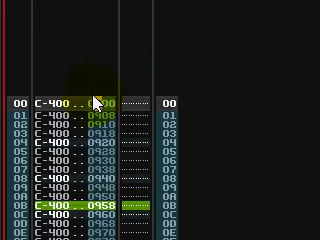
{"action": "left_click", "coordinate": [165, 103]}
- Select the note column and try transposing the C-400 break notes up and down
{"action": "left_click", "coordinate": [77, 148]}
{"action": "left_click", "coordinate": [60, 115]}
{"action": "scroll", "coordinate": [63, 118], "scroll_direction": "down", "scroll_amount": 9}
{"action": "scroll", "coordinate": [57, 183], "scroll_direction": "down", "scroll_amount": 4}
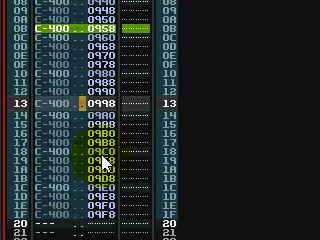
{"action": "key", "text": "ctrl+F2"}
{"action": "key", "text": "ctrl+F2"}
{"action": "key", "text": "ctrl+F2"}
{"action": "key", "text": "ctrl+F2"}
{"action": "key", "text": "ctrl+F1"}
{"action": "key", "text": "ctrl+F1"}
{"action": "key", "text": "ctrl+F1"}
{"action": "key", "text": "ctrl+F1"}
{"action": "key", "text": "ctrl+F1"}
{"action": "key", "text": "ctrl+F1"}
{"action": "key", "text": "ctrl+F2"}
{"action": "key", "text": "ctrl+F2"}
- Keep transposing the break notes until every line reads G-500
{"action": "key", "text": "ctrl+F1"}
{"action": "key", "text": "ctrl+F1"}
{"action": "key", "text": "ctrl+F2"}
{"action": "key", "text": "ctrl+F2"}
{"action": "key", "text": "ctrl+F2"}
{"action": "key", "text": "ctrl+F2"}
{"action": "key", "text": "ctrl+F2"}
{"action": "key", "text": "ctrl+F2"}
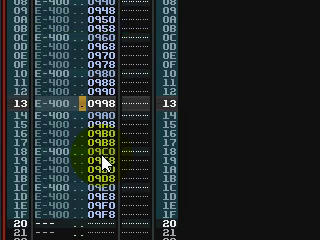
{"action": "key", "text": "ctrl+F2"}
{"action": "key", "text": "ctrl+F2"}
{"action": "key", "text": "ctrl+F2"}
{"action": "key", "text": "ctrl+F2"}
{"action": "key", "text": "ctrl+F2"}
{"action": "key", "text": "ctrl+F2"}
{"action": "key", "text": "ctrl+F2"}
{"action": "key", "text": "ctrl+F2"}
{"action": "key", "text": "ctrl+F1"}
{"action": "key", "text": "ctrl+F1"}
{"action": "key", "text": "ctrl+F1"}
{"action": "key", "text": "ctrl+F1"}
{"action": "key", "text": "ctrl+F1"}
{"action": "key", "text": "ctrl+F1"}
{"action": "key", "text": "ctrl+F1"}
{"action": "key", "text": "ctrl+F1"}
{"action": "key", "text": "ctrl+F1"}
{"action": "key", "text": "ctrl+F1"}
{"action": "key", "text": "ctrl+F1"}
{"action": "key", "text": "ctrl+F1"}
{"action": "key", "text": "ctrl+F1"}
{"action": "key", "text": "ctrl+F1"}
{"action": "key", "text": "ctrl+F1"}
{"action": "key", "text": "ctrl+F1"}
{"action": "key", "text": "ctrl+F1"}
{"action": "key", "text": "ctrl+F2"}
{"action": "key", "text": "ctrl+F2"}
{"action": "key", "text": "ctrl+F2"}
{"action": "key", "text": "ctrl+F2"}
{"action": "key", "text": "ctrl+F2"}
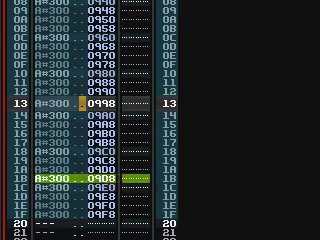
{"action": "key", "text": "ctrl+F2"}
{"action": "key", "text": "ctrl+F2"}
{"action": "key", "text": "ctrl+F2"}
{"action": "key", "text": "ctrl+F2"}
{"action": "key", "text": "ctrl+F2"}
{"action": "key", "text": "ctrl+F2"}
{"action": "key", "text": "ctrl+F2"}
{"action": "key", "text": "ctrl+F2"}
{"action": "key", "text": "ctrl+F2"}
{"action": "key", "text": "ctrl+F2"}
{"action": "key", "text": "ctrl+F2"}
{"action": "key", "text": "ctrl+F2"}
{"action": "key", "text": "ctrl+F2"}
{"action": "key", "text": "ctrl+F2"}
{"action": "key", "text": "ctrl+F2"}
{"action": "key", "text": "ctrl+F2"}
{"action": "key", "text": "ctrl+F2"}
{"action": "key", "text": "ctrl+F1"}
{"action": "key", "text": "ctrl+F1"}
{"action": "key", "text": "ctrl+F1"}
{"action": "key", "text": "ctrl+F1"}
{"action": "key", "text": "ctrl+F1"}
{"action": "key", "text": "ctrl+F1"}
{"action": "key", "text": "ctrl+F1"}
{"action": "key", "text": "ctrl+F1"}
{"action": "key", "text": "ctrl+F2"}
{"action": "key", "text": "ctrl+F2"}
{"action": "key", "text": "ctrl+F2"}
{"action": "key", "text": "ctrl+F2"}
{"action": "key", "text": "ctrl+F2"}
{"action": "key", "text": "ctrl+F2"}
{"action": "key", "text": "ctrl+F2"}
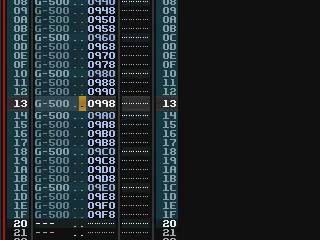
{"action": "key", "text": "Down"}
{"action": "key", "text": "Down"}
{"action": "key", "text": "Down"}
{"action": "key", "text": "Down"}
- Insert blank rows above the final 09F8 line to push it down the pattern
{"action": "key", "text": "Down"}
{"action": "key", "text": "Down"}
{"action": "key", "text": "Down"}
{"action": "key", "text": "Up"}
{"action": "key", "text": "Insert"}
{"action": "key", "text": "Insert"}
{"action": "key", "text": "Insert"}
{"action": "key", "text": "Insert"}
{"action": "key", "text": "Down"}
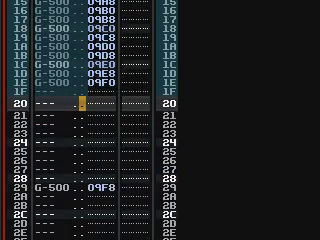
{"action": "key", "text": "Down"}
{"action": "key", "text": "Down"}
{"action": "key", "text": "Down"}
{"action": "key", "text": "Up"}
{"action": "key", "text": "Up"}
{"action": "key", "text": "Up"}
{"action": "key", "text": "Up"}
{"action": "key", "text": "Up"}
{"action": "key", "text": "Up"}
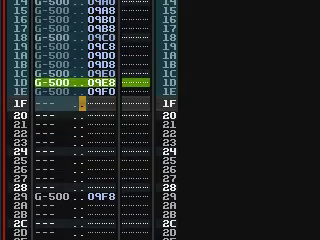
- Position the G-500 09F8 entry on row 3F at the end of the second bar
{"action": "key", "text": "Up"}
{"action": "key", "text": "Up"}
{"action": "key", "text": "Up"}
{"action": "key", "text": "Up"}
{"action": "key", "text": "Up"}
{"action": "key", "text": "Down"}
{"action": "key", "text": "Down"}
{"action": "key", "text": "Down"}
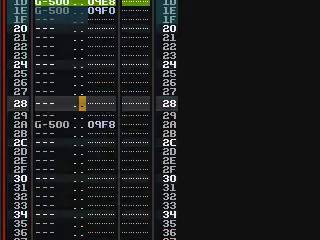
{"action": "key", "text": "Down"}
{"action": "key", "text": "Down"}
{"action": "key", "text": "Down"}
{"action": "key", "text": "Down"}
{"action": "key", "text": "Down"}
{"action": "key", "text": "Down"}
{"action": "key", "text": "Down"}
{"action": "key", "text": "Down"}
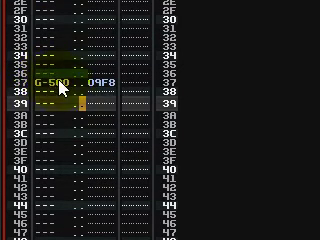
{"action": "left_click", "coordinate": [101, 162]}
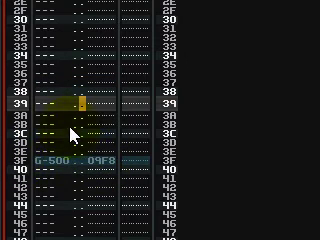
{"action": "left_click", "coordinate": [23, 162]}
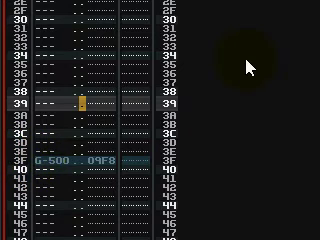
- Select rows 00 through 3F in the track and interpolate the 09xx offsets
{"action": "key", "text": "Down"}
{"action": "key", "text": "Down"}
{"action": "key", "text": "Down"}
{"action": "key", "text": "Down"}
{"action": "key", "text": "Down"}
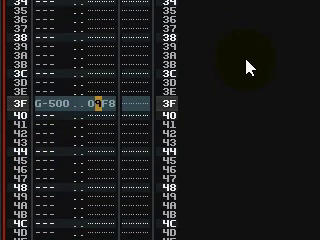
{"action": "key", "text": "shift+Up"}
{"action": "key", "text": "shift+Up"}
{"action": "key", "text": "shift+Up"}
{"action": "key", "text": "shift+Up"}
{"action": "key", "text": "shift+Up"}
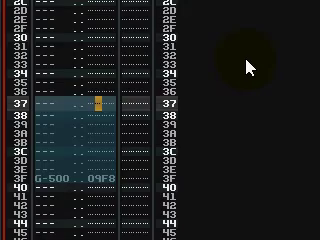
{"action": "key", "text": "shift+Up"}
{"action": "key", "text": "shift+Up"}
{"action": "key", "text": "shift+Up"}
{"action": "key", "text": "shift+Up"}
{"action": "key", "text": "shift+Down"}
{"action": "key", "text": "shift+Down"}
{"action": "key", "text": "shift+Down"}
{"action": "key", "text": "shift+Down"}
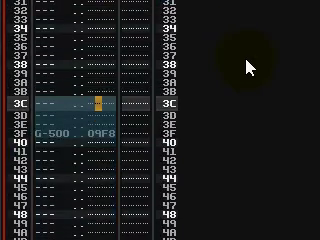
{"action": "key", "text": "shift+Up"}
{"action": "key", "text": "shift+Up"}
{"action": "key", "text": "shift+Up"}
{"action": "key", "text": "shift+Up"}
{"action": "key", "text": "shift+Up"}
{"action": "key", "text": "shift+Up"}
{"action": "key", "text": "shift+Up"}
{"action": "key", "text": "shift+Up"}
{"action": "key", "text": "shift+Up"}
{"action": "key", "text": "shift+Up"}
{"action": "key", "text": "shift+Up"}
{"action": "key", "text": "shift+Up"}
{"action": "key", "text": "shift+Up"}
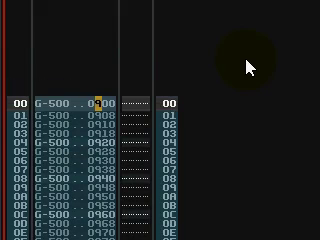
{"action": "key", "text": "shift+Down"}
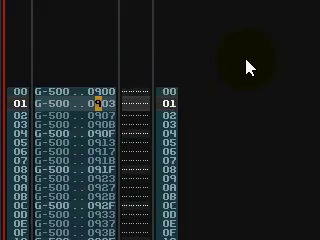
{"action": "key", "text": "shift+Down"}
{"action": "key", "text": "shift+Down"}
{"action": "key", "text": "shift+Down"}
{"action": "key", "text": "shift+Down"}
{"action": "key", "text": "shift+Down"}
{"action": "key", "text": "shift+Down"}
{"action": "key", "text": "shift+Down"}
{"action": "key", "text": "shift+Down"}
{"action": "key", "text": "shift+Down"}
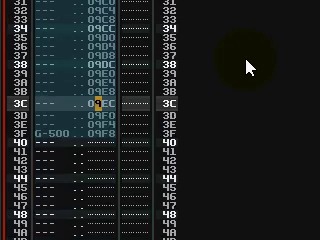
{"action": "key", "text": "shift+Down"}
{"action": "key", "text": "shift+Down"}
{"action": "key", "text": "shift+Down"}
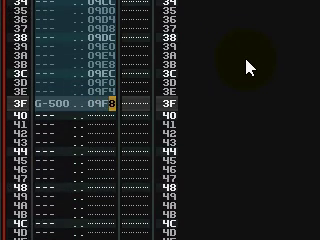
{"action": "key", "text": "shift+Down"}
{"action": "key", "text": "shift+Up"}
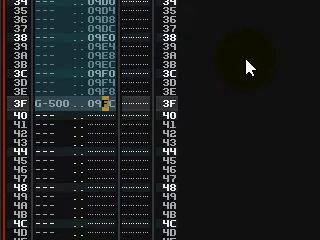
{"action": "key", "text": "shift+Up"}
{"action": "key", "text": "shift+Up"}
{"action": "key", "text": "shift+Up"}
{"action": "key", "text": "shift+Up"}
{"action": "key", "text": "shift+Up"}
{"action": "key", "text": "shift+Up"}
- Enter C-500 notes on the empty rows 20 through 3F
{"action": "key", "text": "shift+Down"}
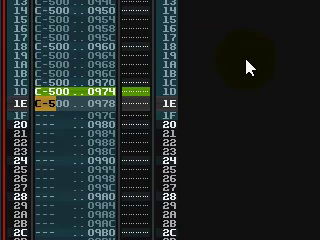
{"action": "key", "text": "Down"}
{"action": "key", "text": "Down"}
{"action": "key", "text": "Up"}
{"action": "key", "text": "Down"}
{"action": "key", "text": "z"}
{"action": "key", "text": "z"}
{"action": "key", "text": "z"}
{"action": "key", "text": "z"}
{"action": "key", "text": "z"}
{"action": "key", "text": "z"}
{"action": "key", "text": "z"}
{"action": "key", "text": "z"}
{"action": "key", "text": "Up"}
{"action": "key", "text": "Up"}
{"action": "key", "text": "Up"}
{"action": "key", "text": "Up"}
- Check the filled rows and play the pattern to hear the C-4 breaks
{"action": "key", "text": "Up"}
{"action": "key", "text": "Up"}
{"action": "key", "text": "Up"}
{"action": "key", "text": "Up"}
{"action": "key", "text": "Up"}
{"action": "key", "text": "Down"}
{"action": "key", "text": "Down"}
{"action": "key", "text": "Down"}
{"action": "key", "text": "Page_Down"}
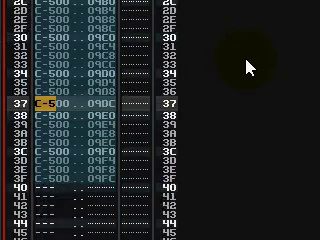
{"action": "key", "text": "Up"}
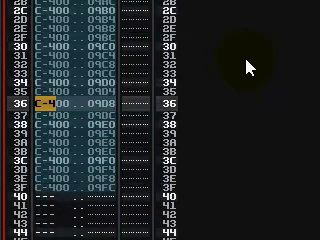
{"action": "key", "text": "Up"}
{"action": "key", "text": "Up"}
{"action": "key", "text": "Up"}
{"action": "key", "text": "Down"}
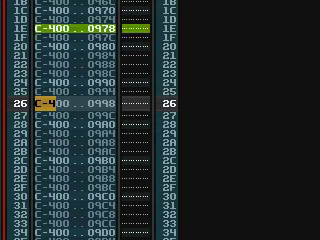
{"action": "key", "text": "ctrl+f"}
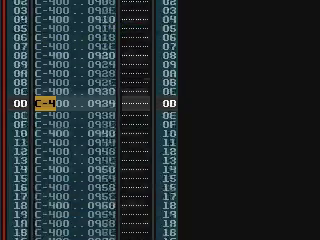